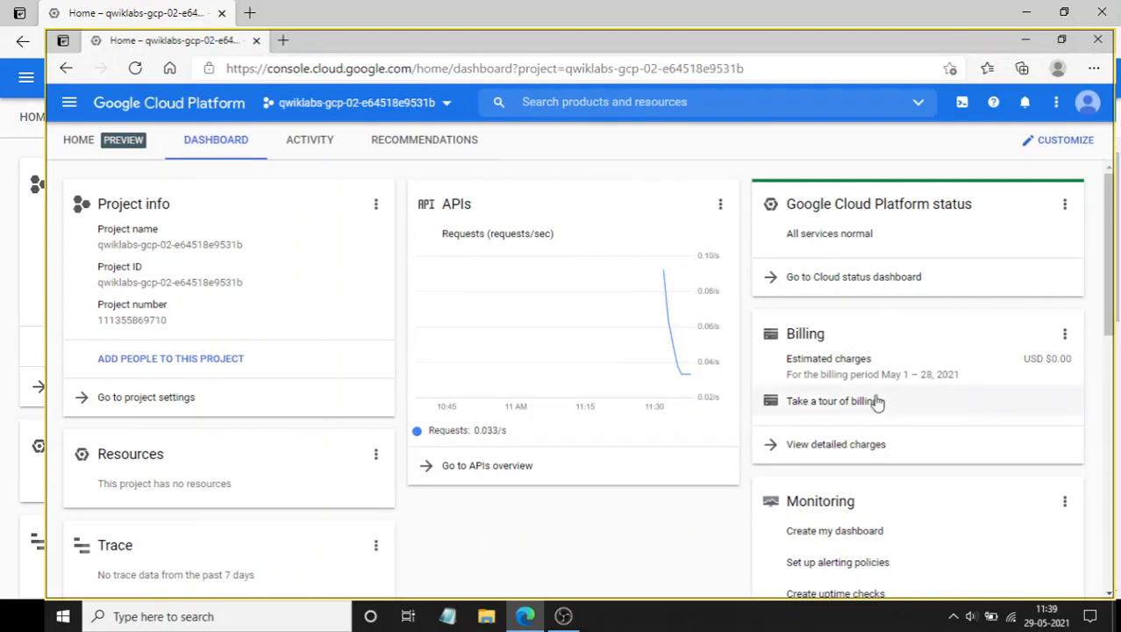
- Look over the cards on the project dashboard and bring up the list of Google Cloud products
{"action": "scroll", "coordinate": [943, 421], "scroll_direction": "down", "scroll_amount": 3}
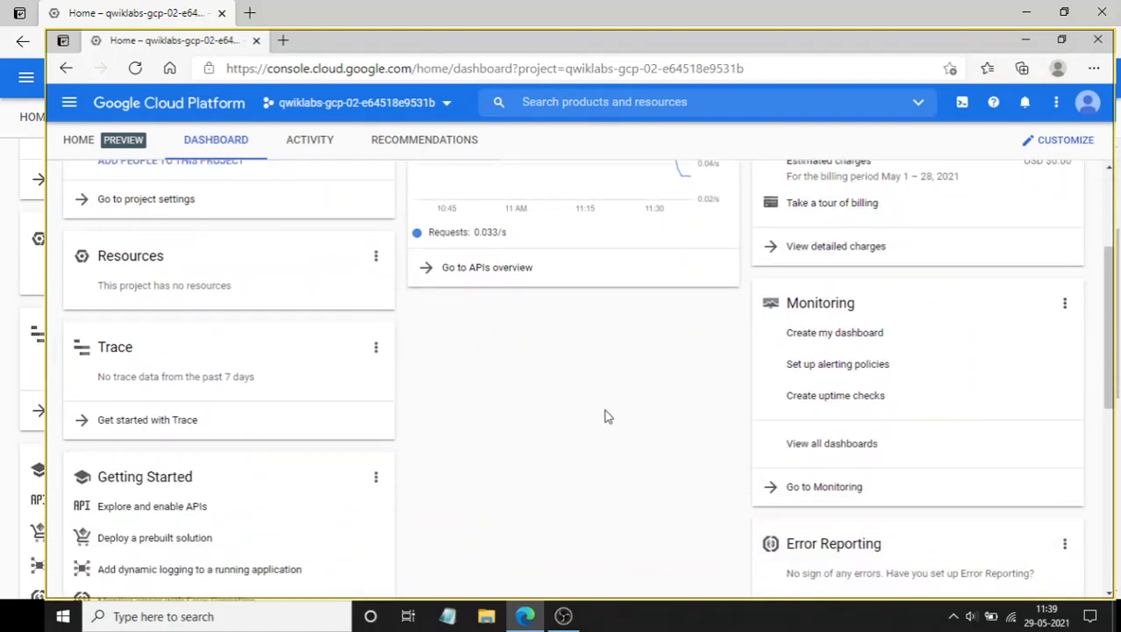
{"action": "scroll", "coordinate": [487, 351], "scroll_direction": "up", "scroll_amount": 3}
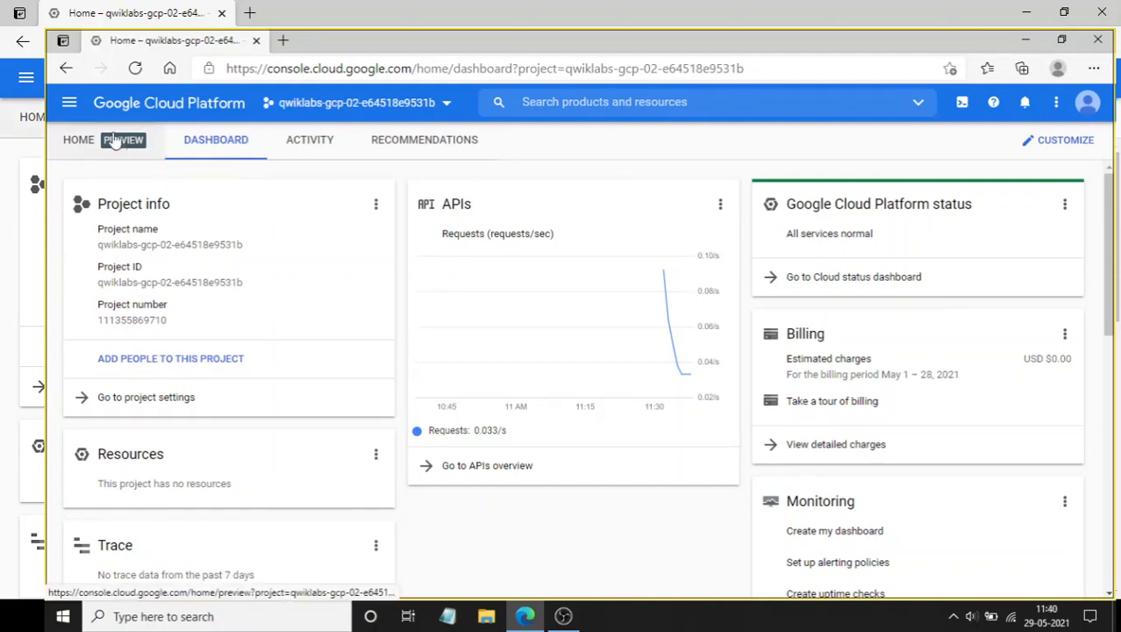
{"action": "left_click", "coordinate": [69, 110]}
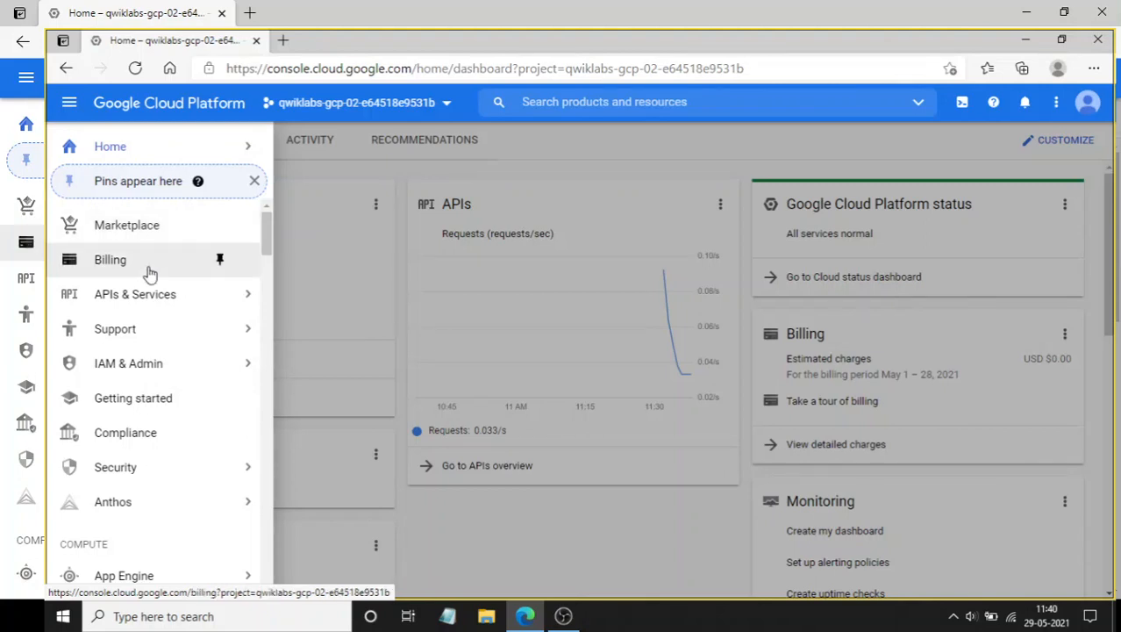
- Pin Billing in the product list and unpin it again
{"action": "left_click", "coordinate": [220, 260]}
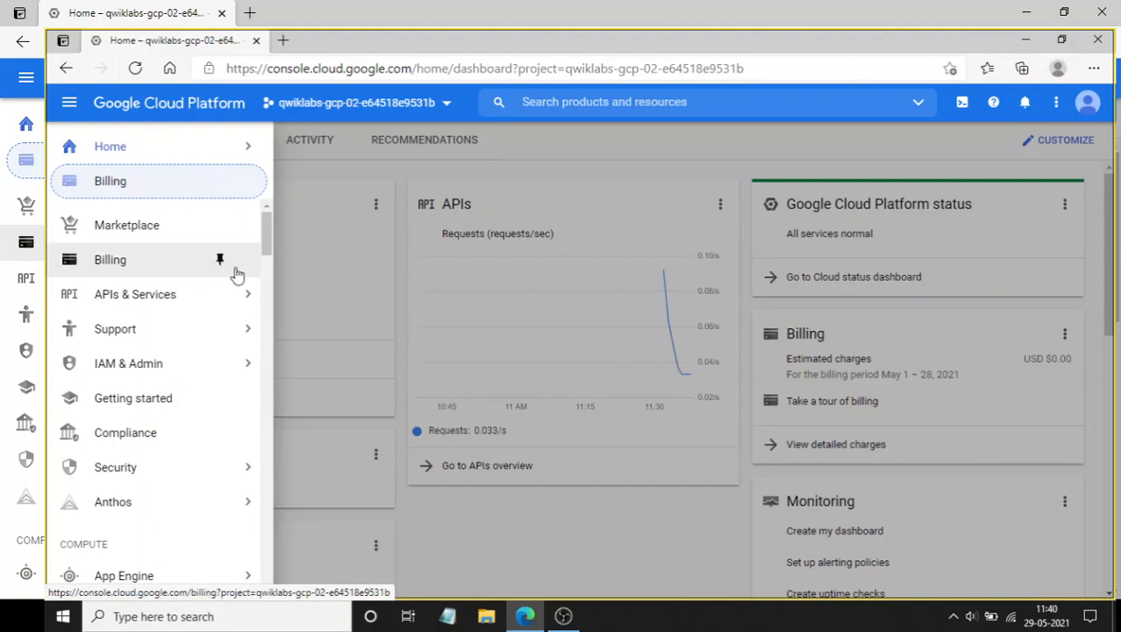
{"action": "left_click", "coordinate": [221, 259]}
- Look through the product list, including the pages offered under APIs & Services, Support, IAM & Admin, Security, Anthos and App Engine
{"action": "mouse_move", "coordinate": [114, 301]}
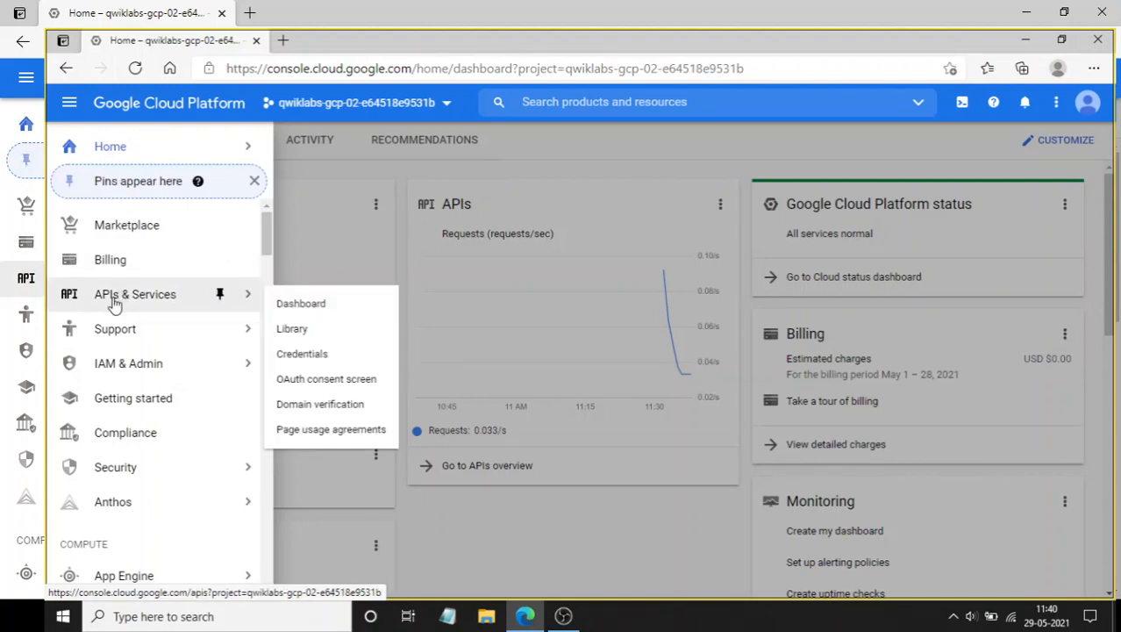
{"action": "mouse_move", "coordinate": [97, 334]}
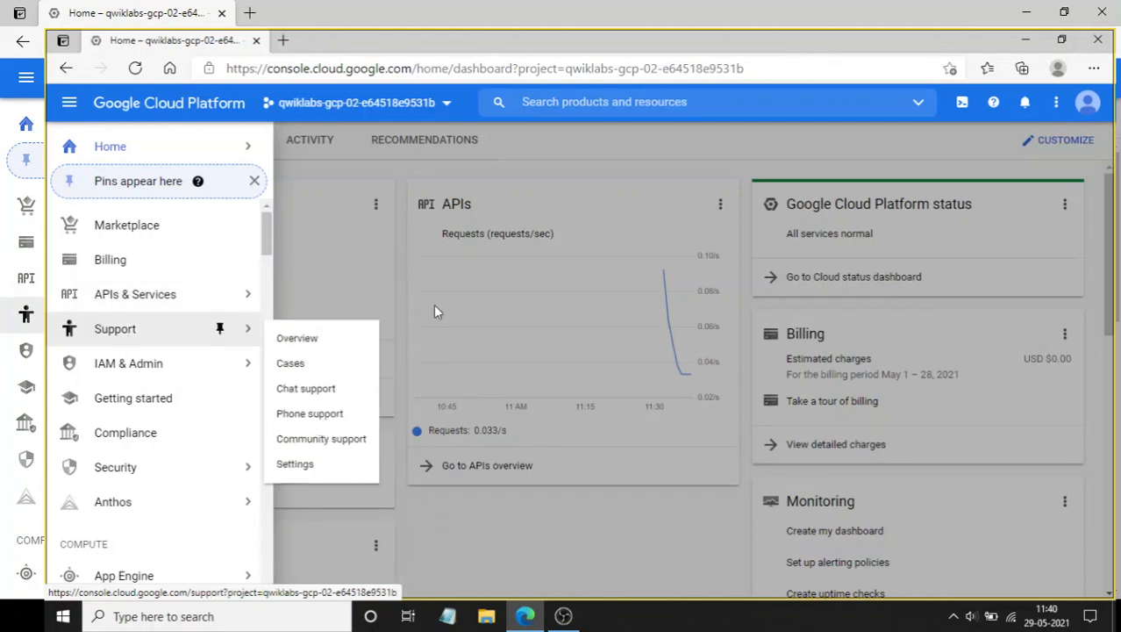
{"action": "mouse_move", "coordinate": [156, 371]}
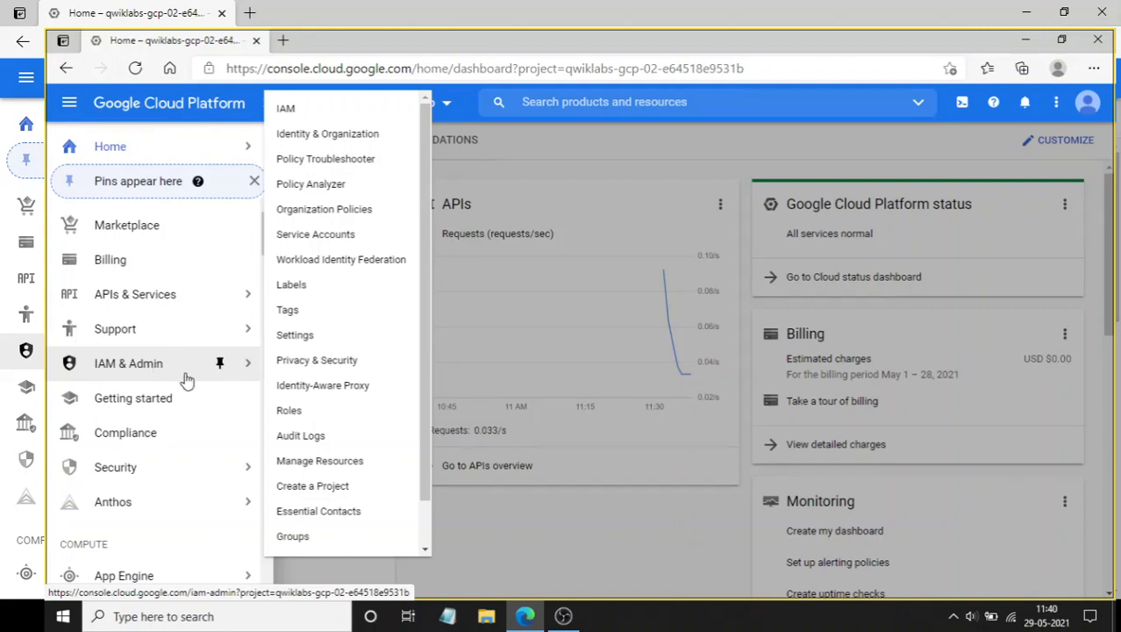
{"action": "scroll", "coordinate": [175, 384], "scroll_direction": "down", "scroll_amount": 3}
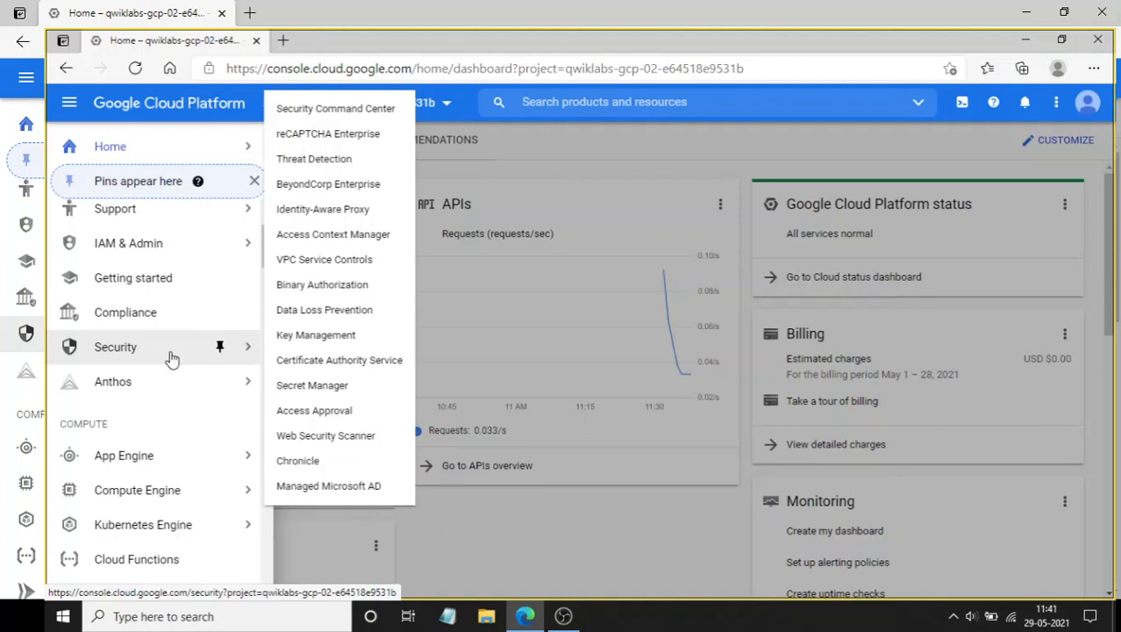
{"action": "scroll", "coordinate": [173, 388], "scroll_direction": "down", "scroll_amount": 1}
{"action": "mouse_move", "coordinate": [155, 315]}
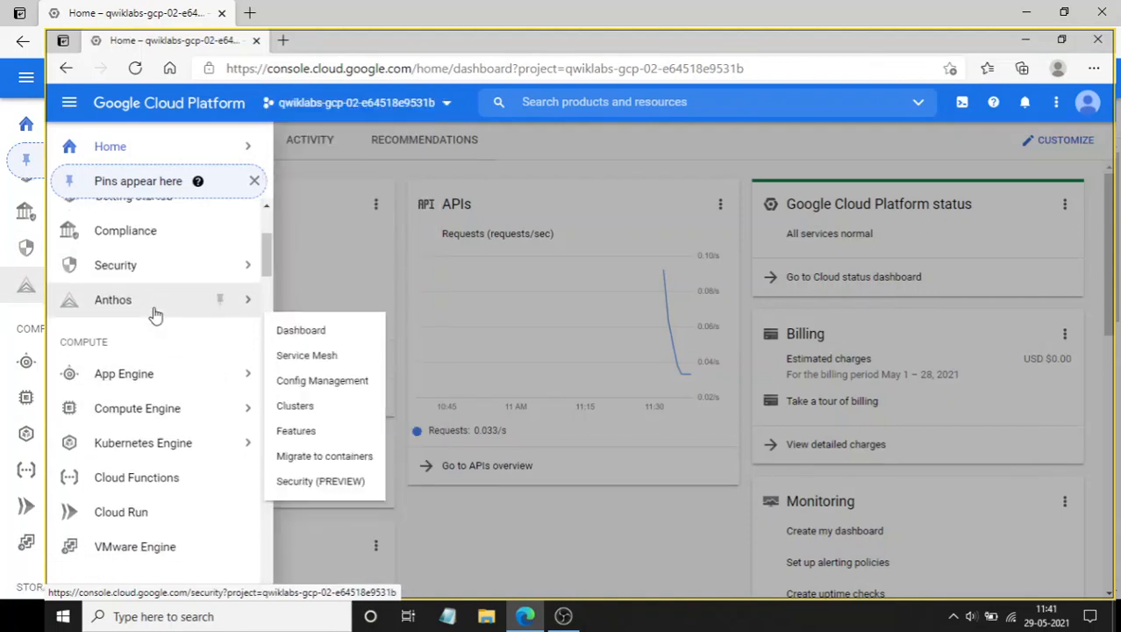
{"action": "scroll", "coordinate": [155, 314], "scroll_direction": "down", "scroll_amount": 2}
{"action": "scroll", "coordinate": [105, 263], "scroll_direction": "up", "scroll_amount": 1}
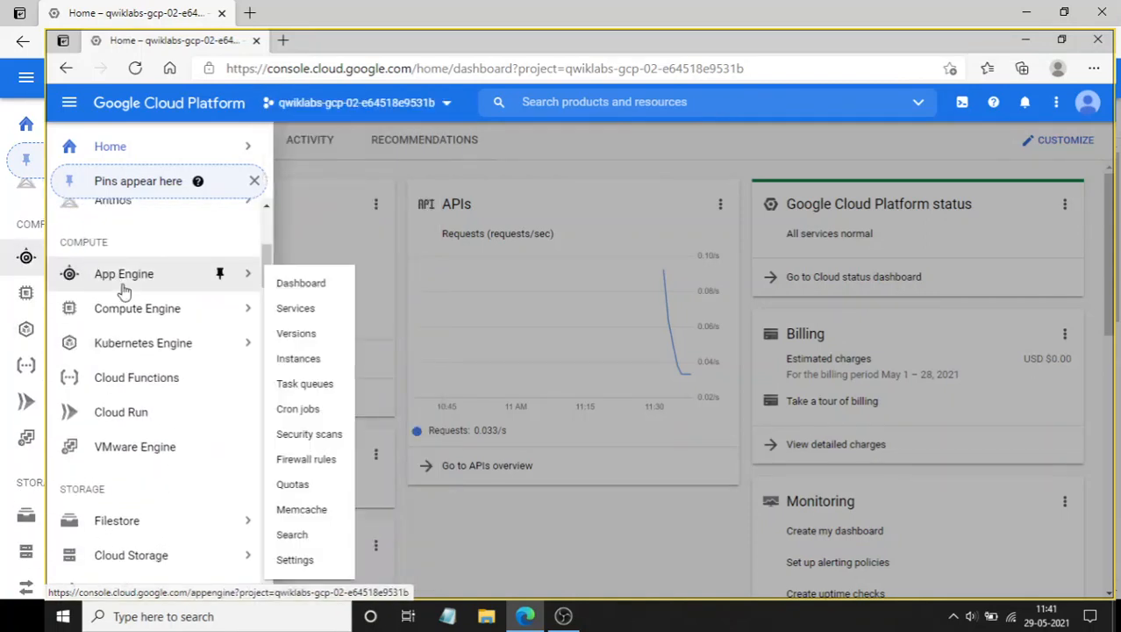
- Open the VM instances page of Compute Engine
{"action": "mouse_move", "coordinate": [104, 355]}
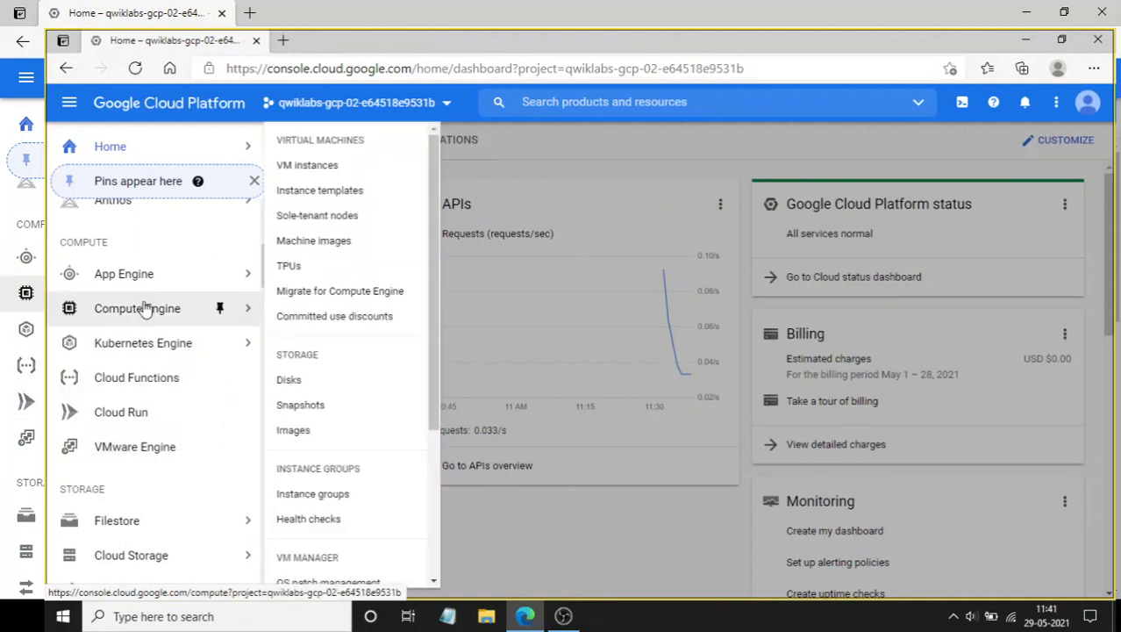
{"action": "left_click", "coordinate": [342, 171]}
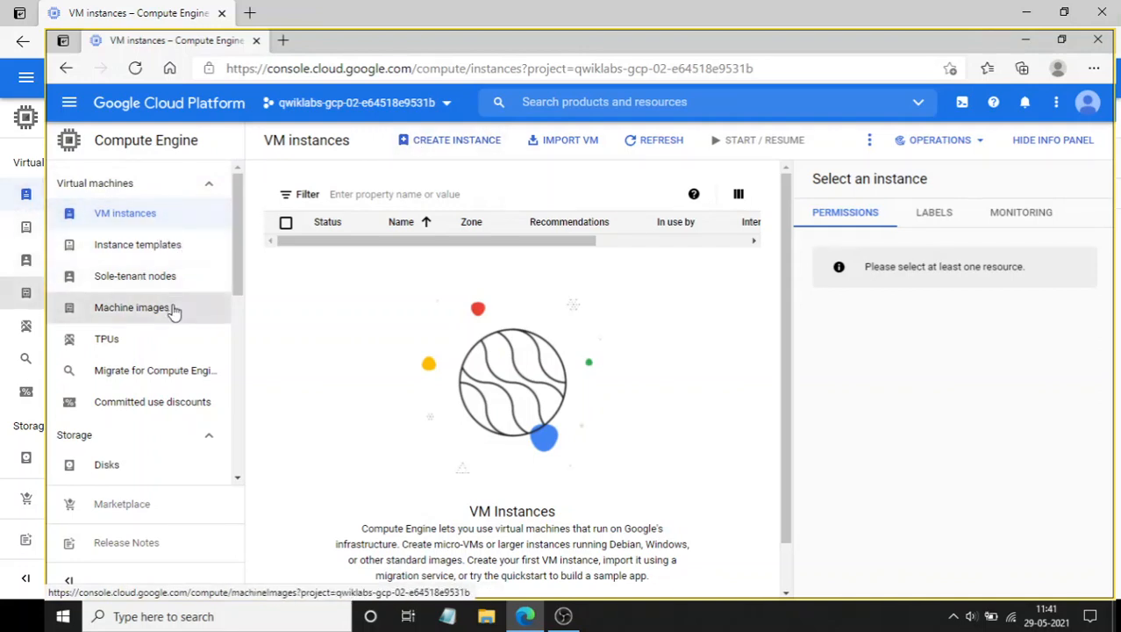
- Start creating a new VM instance and name it instance-109
{"action": "scroll", "coordinate": [155, 351], "scroll_direction": "down", "scroll_amount": 1}
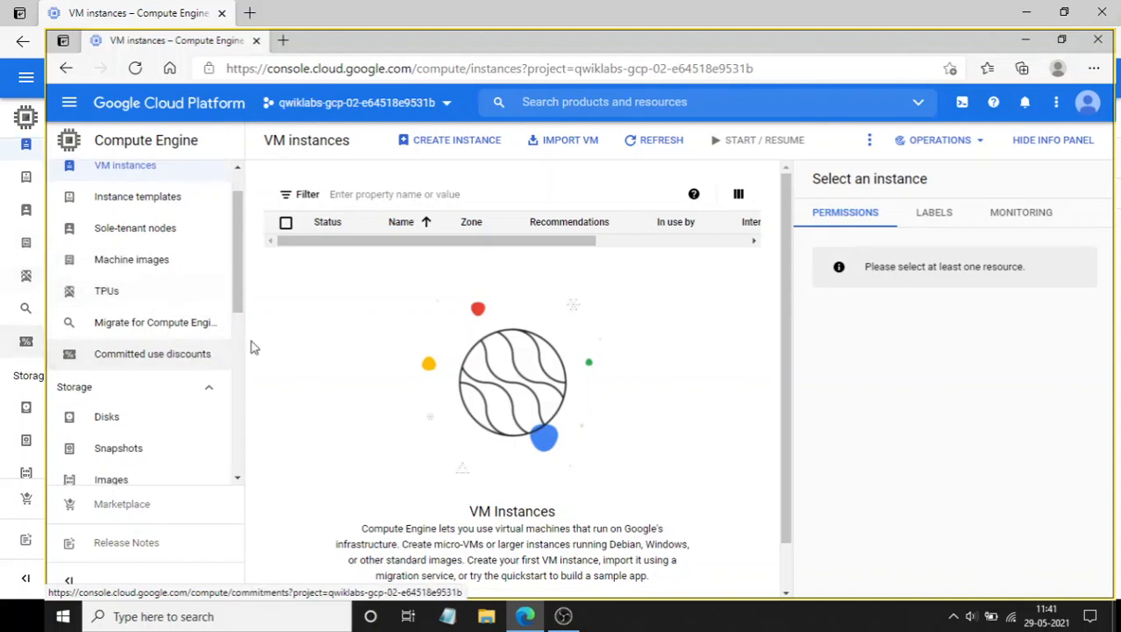
{"action": "scroll", "coordinate": [185, 355], "scroll_direction": "down", "scroll_amount": 1}
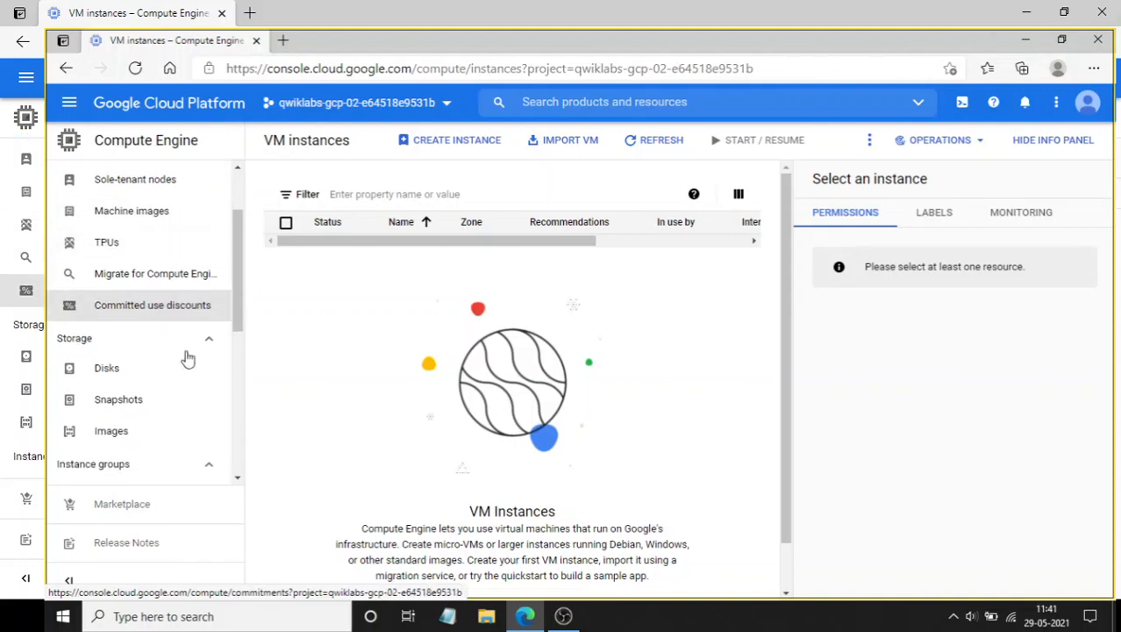
{"action": "scroll", "coordinate": [184, 360], "scroll_direction": "down", "scroll_amount": 3}
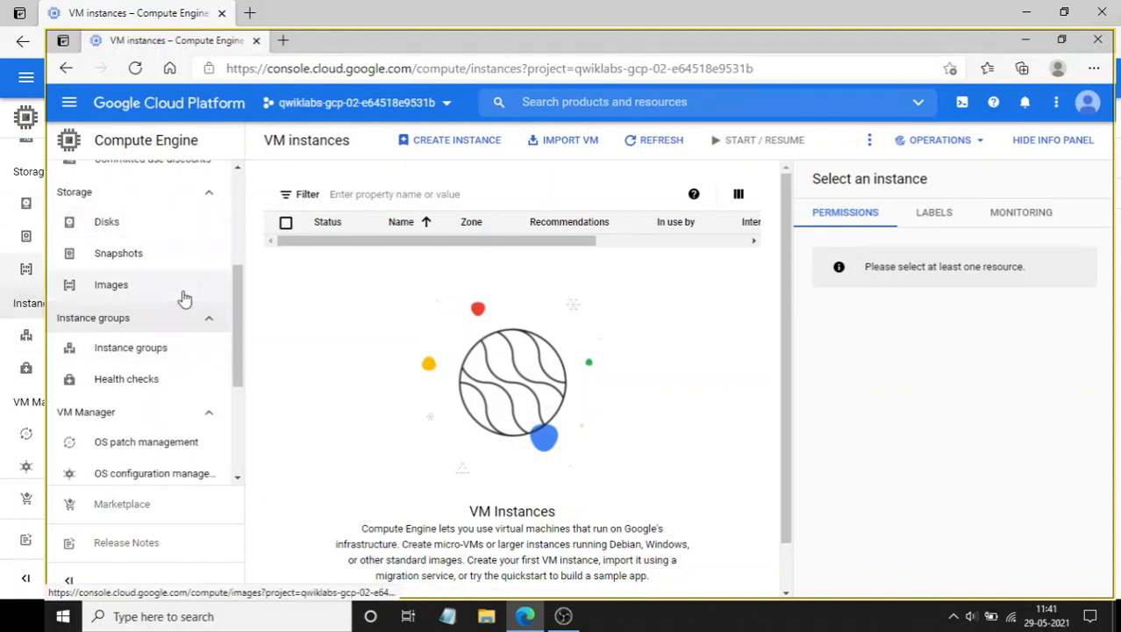
{"action": "scroll", "coordinate": [181, 351], "scroll_direction": "up", "scroll_amount": 3}
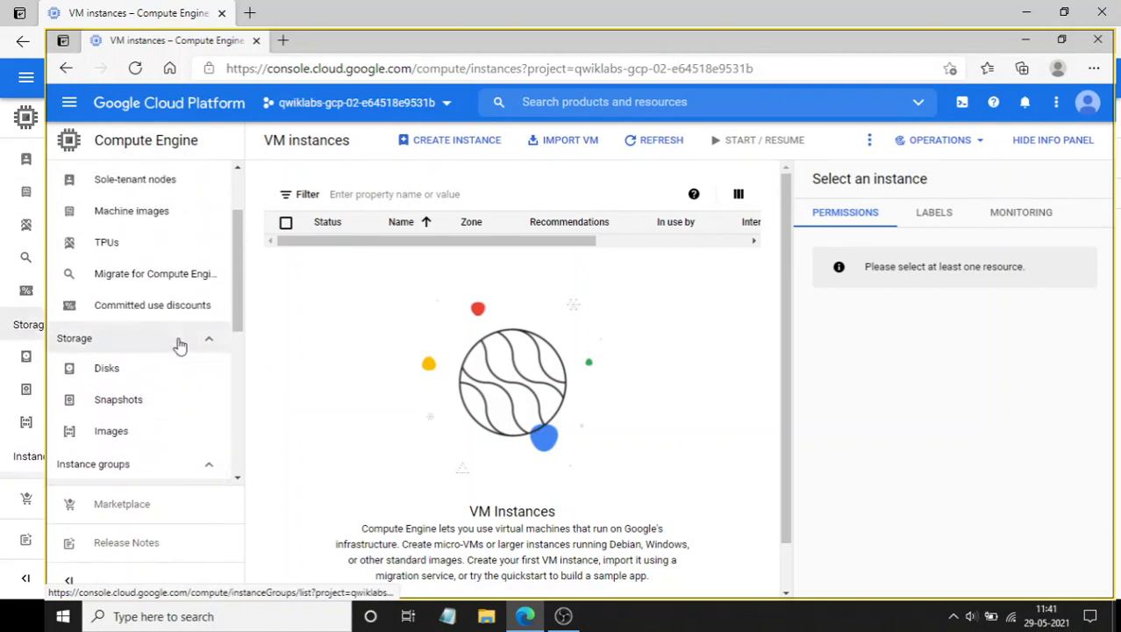
{"action": "scroll", "coordinate": [179, 347], "scroll_direction": "up", "scroll_amount": 2}
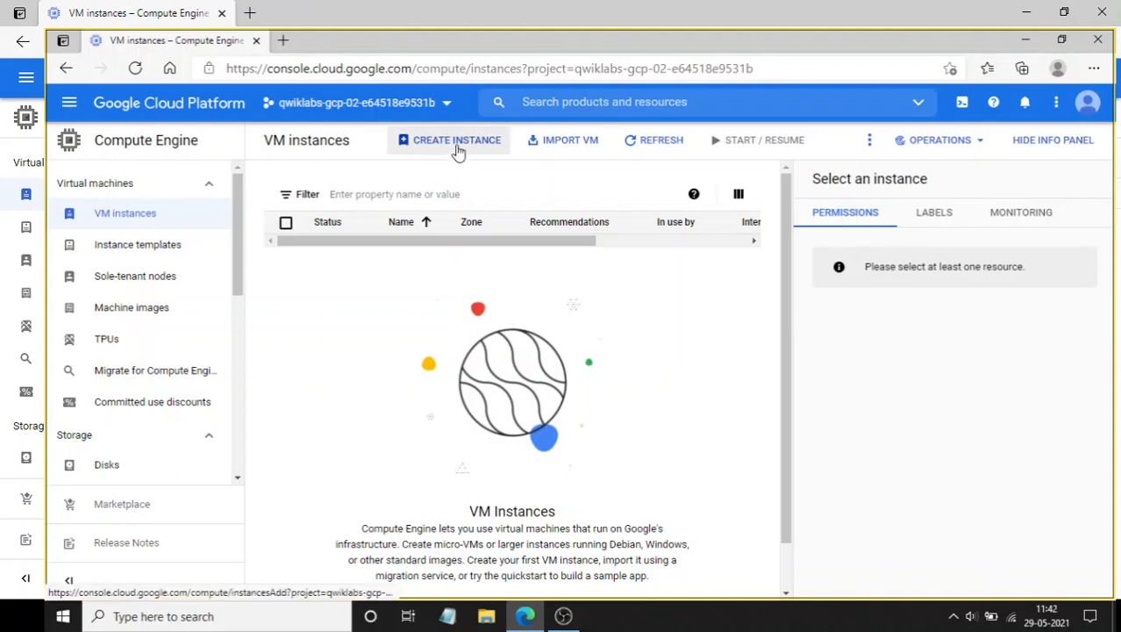
{"action": "left_click", "coordinate": [427, 155]}
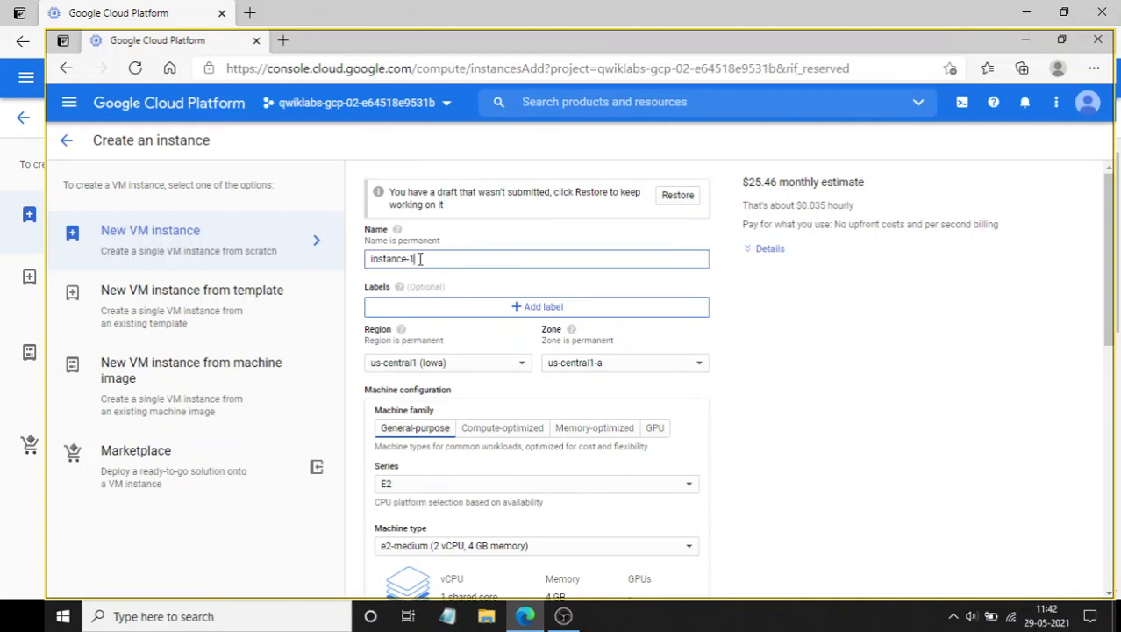
{"action": "scroll", "coordinate": [514, 345], "scroll_direction": "down", "scroll_amount": 1}
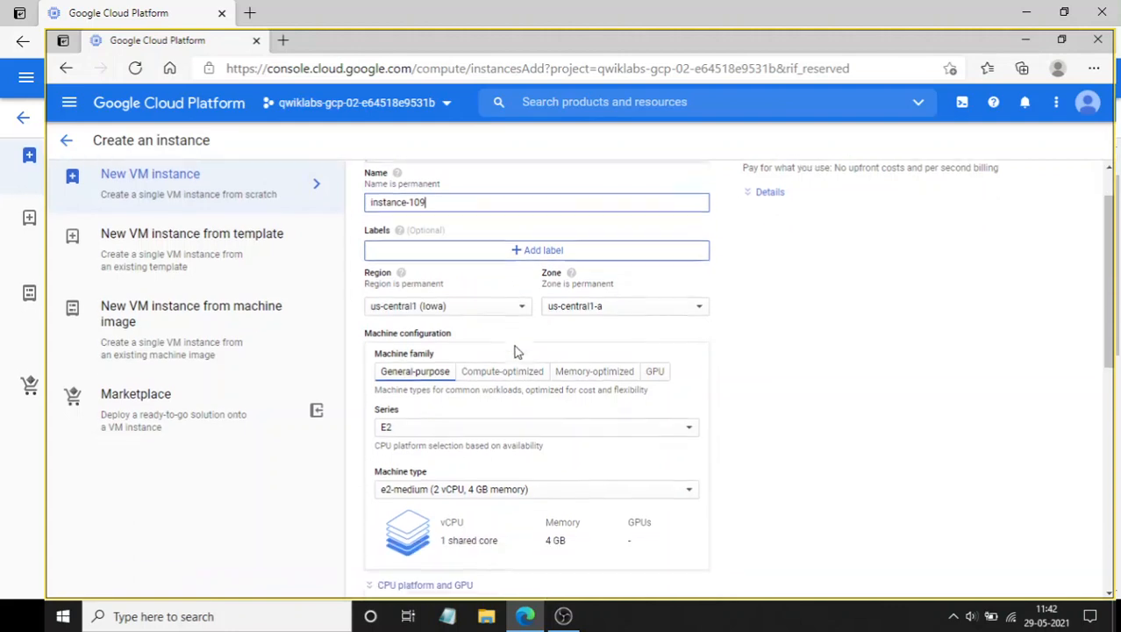
- Review the regions and the general-purpose machine series available for the new instance
{"action": "left_click", "coordinate": [523, 299]}
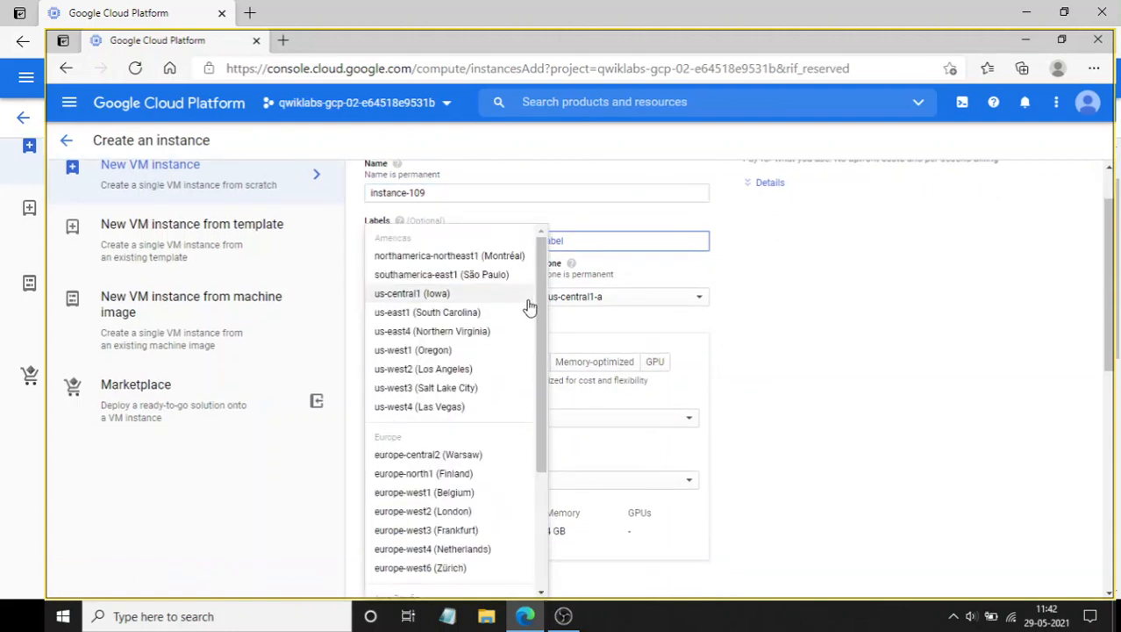
{"action": "left_click", "coordinate": [796, 302]}
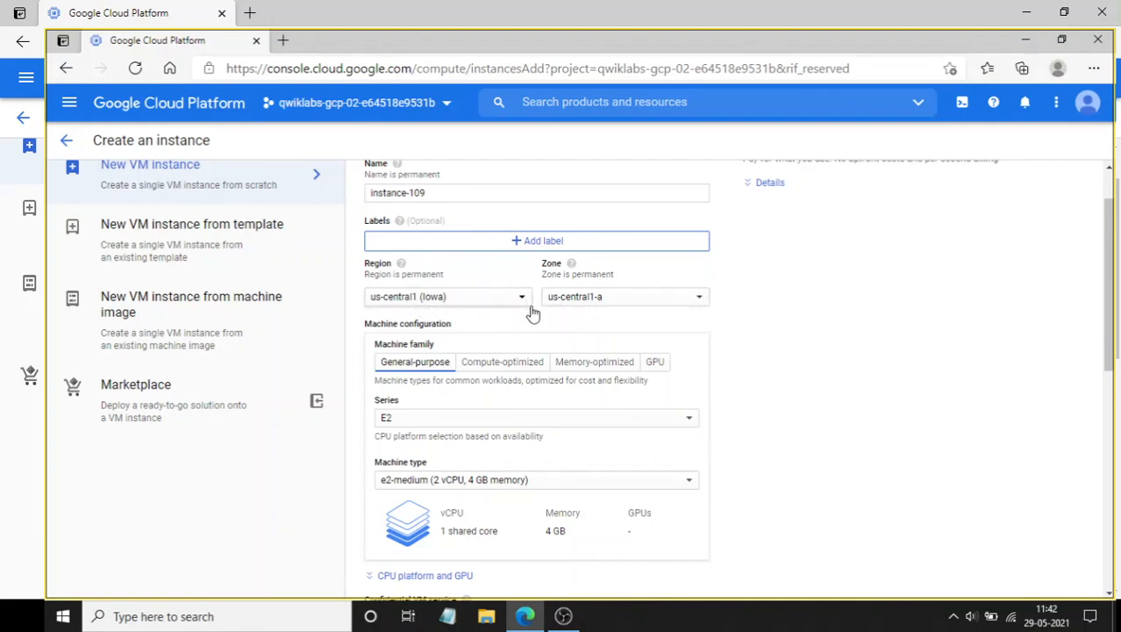
{"action": "scroll", "coordinate": [531, 322], "scroll_direction": "down", "scroll_amount": 3}
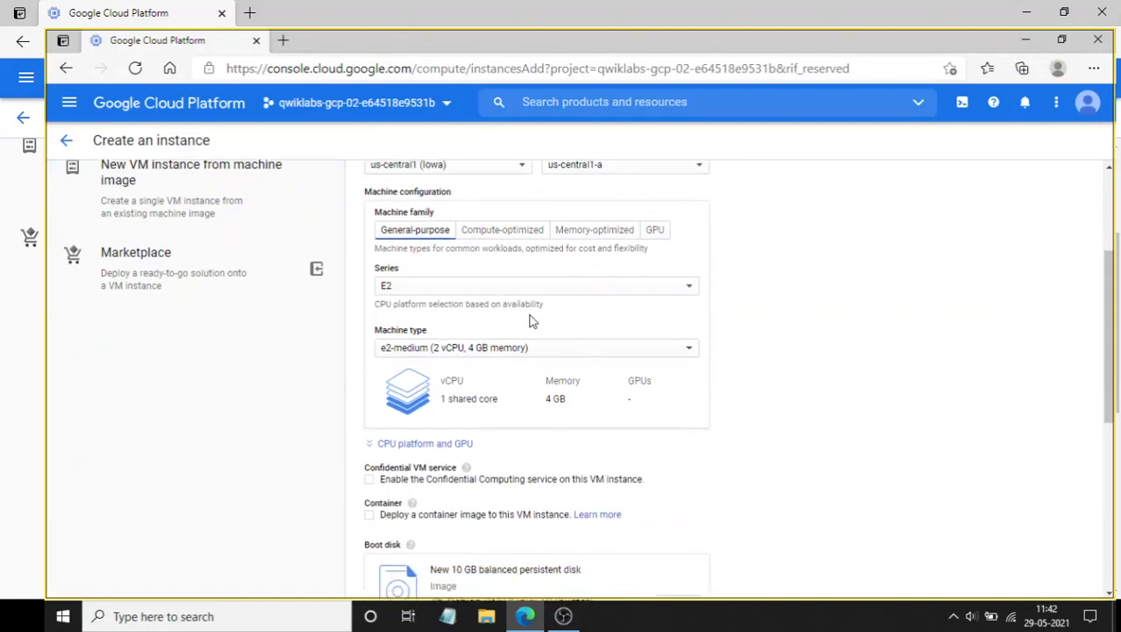
{"action": "left_click", "coordinate": [534, 295]}
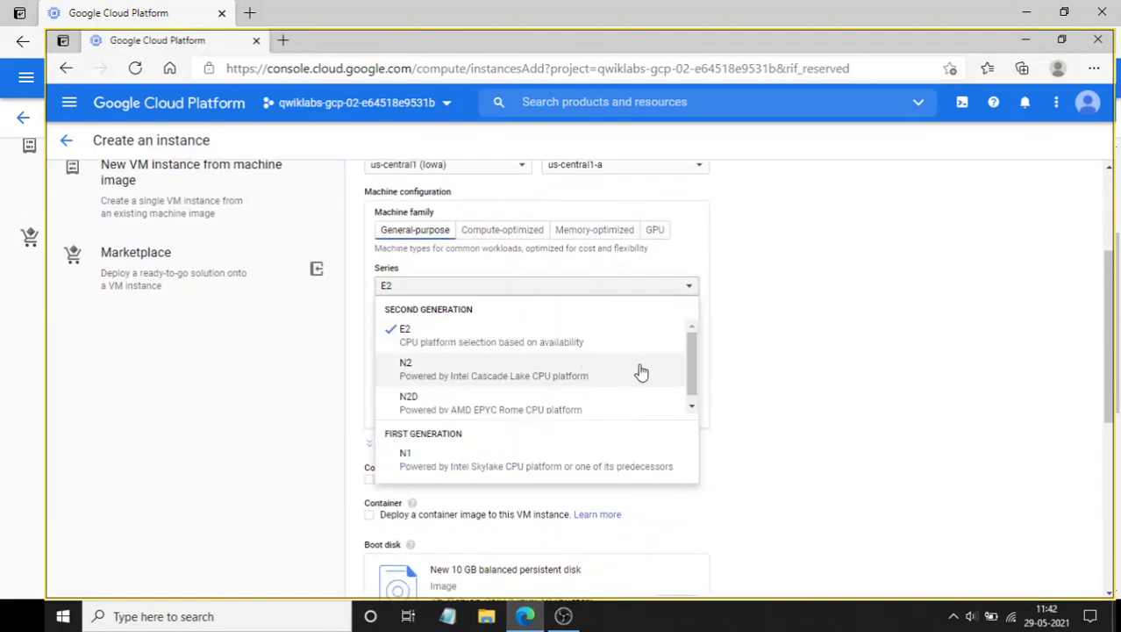
{"action": "scroll", "coordinate": [654, 365], "scroll_direction": "down", "scroll_amount": 1}
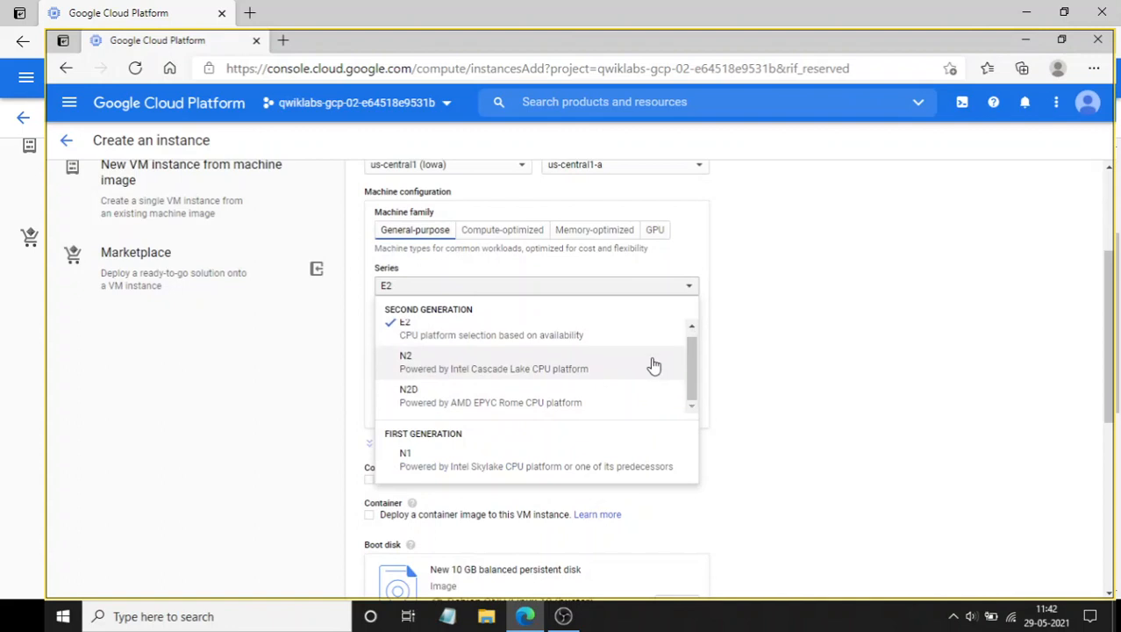
{"action": "scroll", "coordinate": [654, 367], "scroll_direction": "down", "scroll_amount": 2}
{"action": "scroll", "coordinate": [658, 342], "scroll_direction": "up", "scroll_amount": 2}
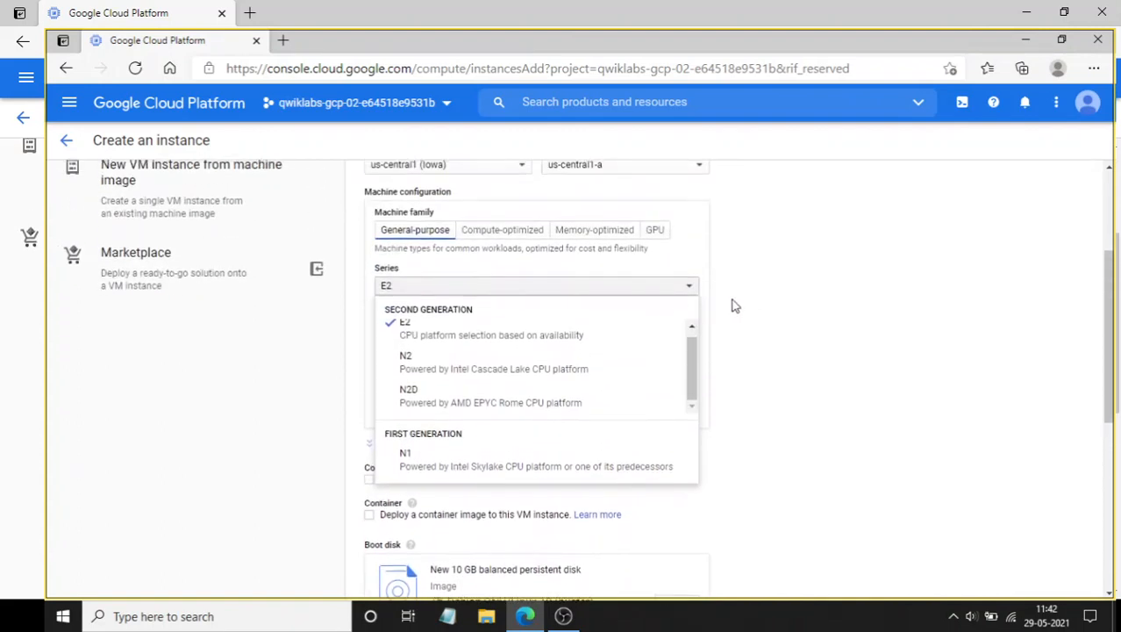
{"action": "left_click", "coordinate": [678, 299]}
- Review the E2 machine types available for the new instance, keeping e2-medium
{"action": "left_click", "coordinate": [608, 351]}
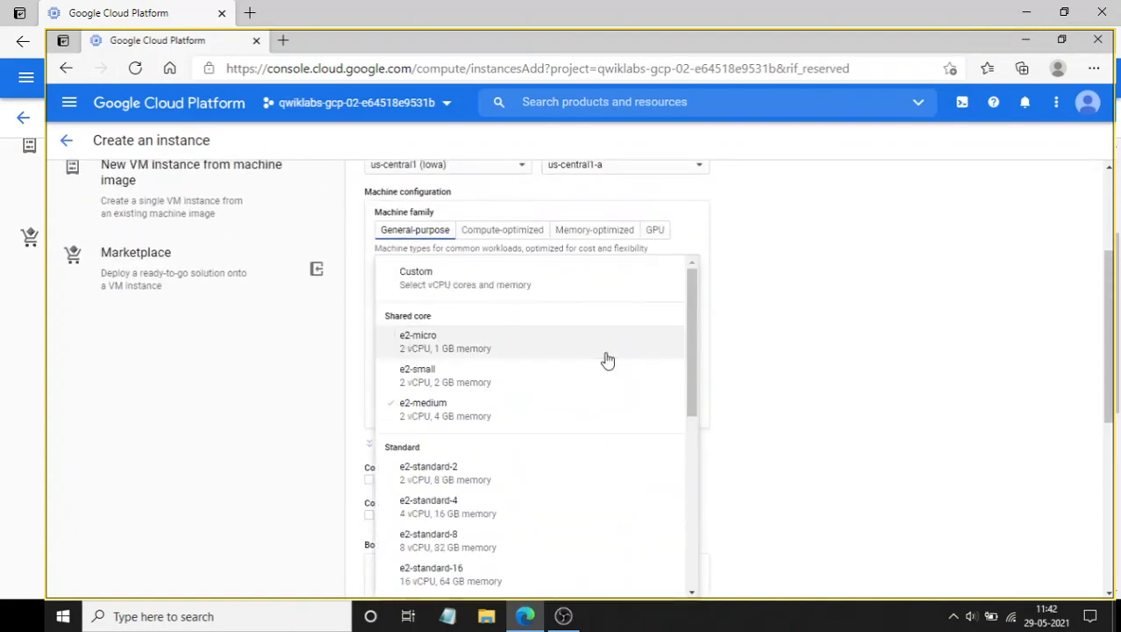
{"action": "scroll", "coordinate": [619, 369], "scroll_direction": "down", "scroll_amount": 1}
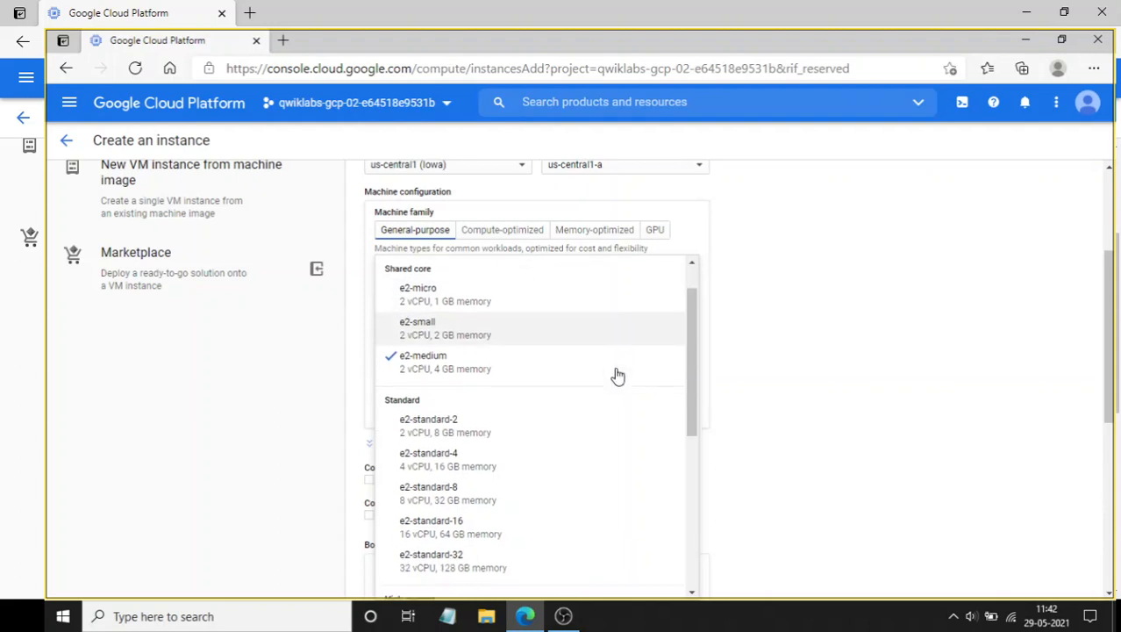
{"action": "scroll", "coordinate": [586, 433], "scroll_direction": "up", "scroll_amount": 3}
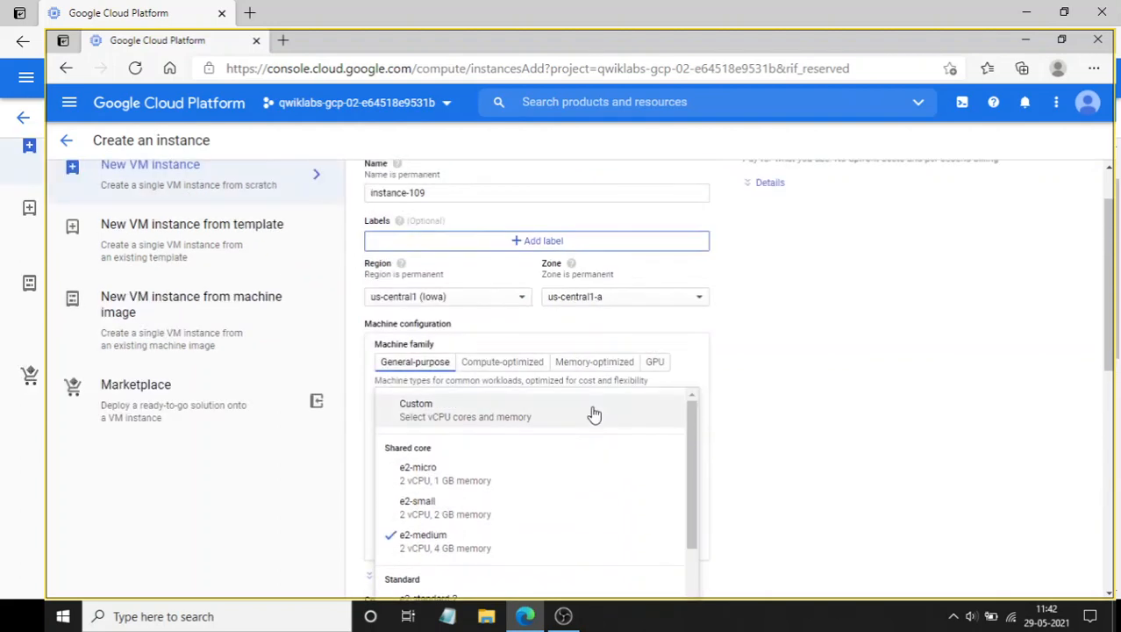
{"action": "left_click", "coordinate": [788, 392]}
- Try allowing HTTP traffic in the new instance's firewall settings
{"action": "scroll", "coordinate": [788, 392], "scroll_direction": "down", "scroll_amount": 5}
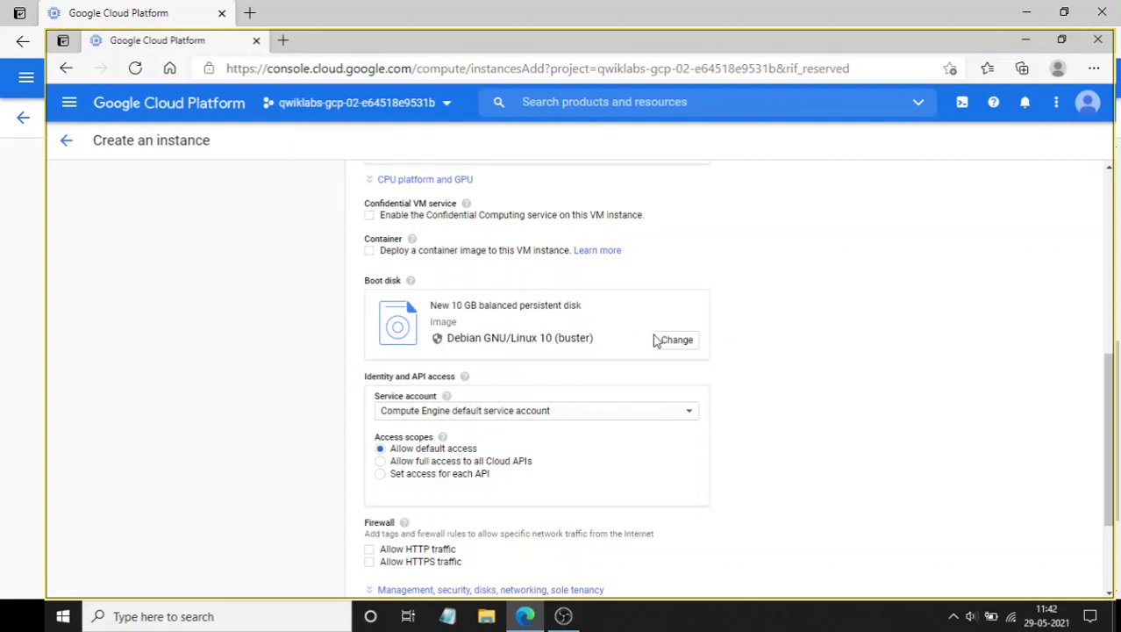
{"action": "scroll", "coordinate": [643, 409], "scroll_direction": "down", "scroll_amount": 2}
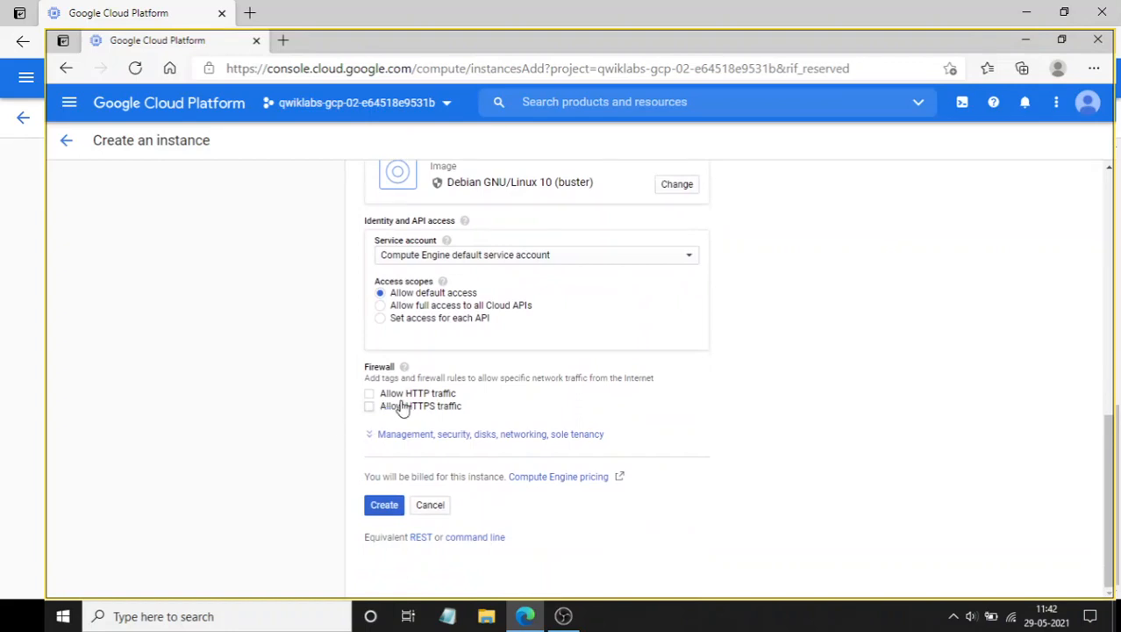
{"action": "left_click", "coordinate": [406, 395]}
- Review the new instance's configuration from its name and region through machine type, boot disk, API access and firewall
{"action": "scroll", "coordinate": [645, 418], "scroll_direction": "up", "scroll_amount": 7}
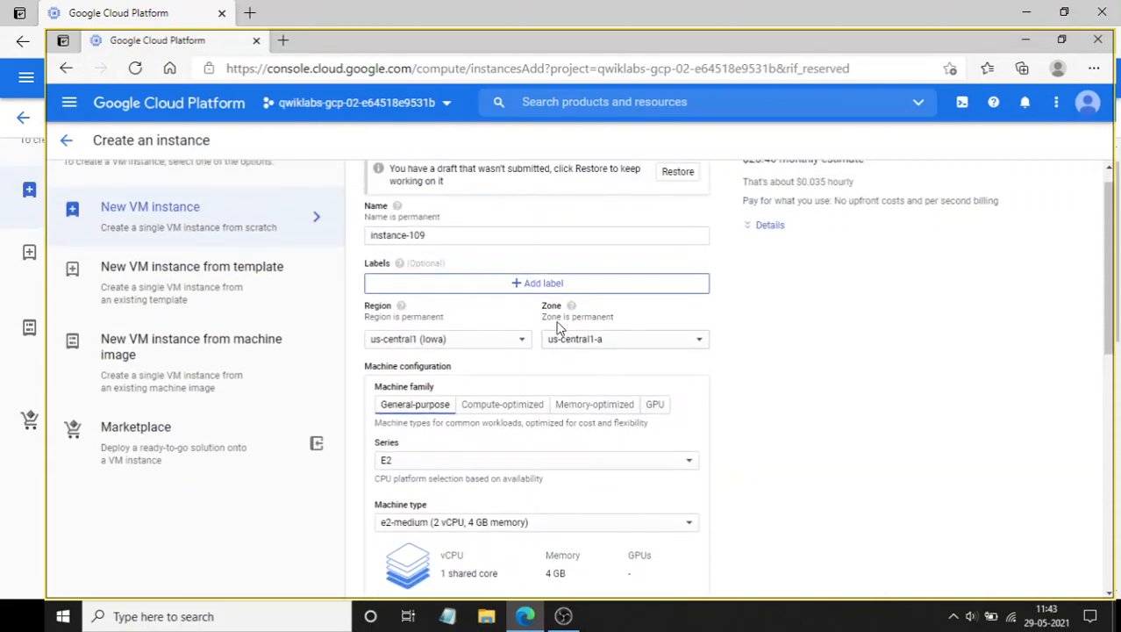
{"action": "scroll", "coordinate": [556, 326], "scroll_direction": "up", "scroll_amount": 1}
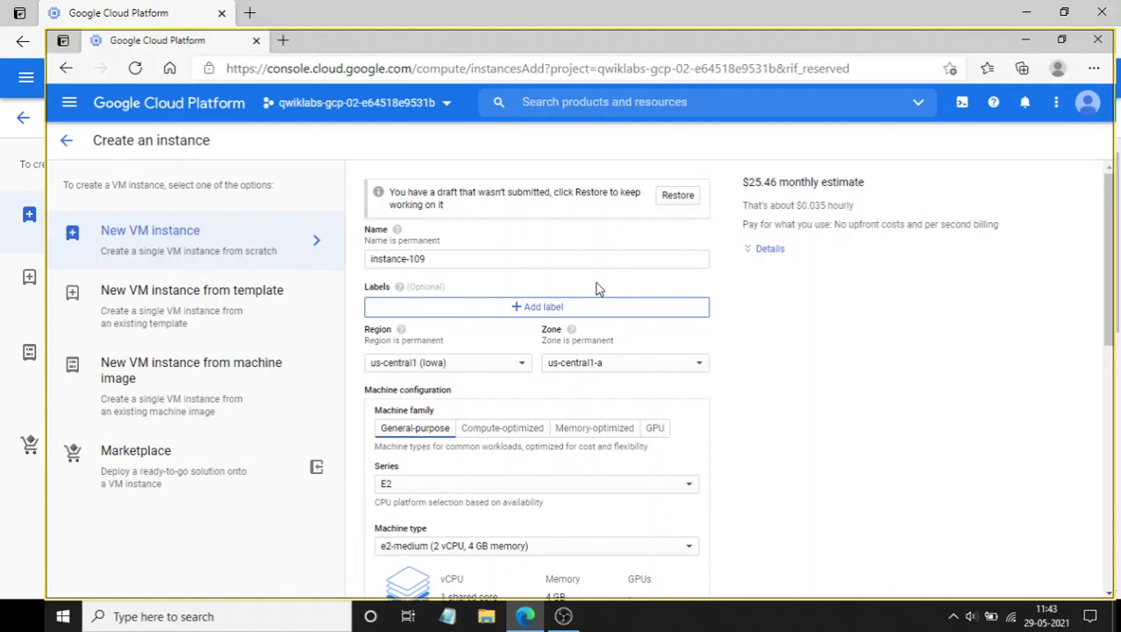
{"action": "scroll", "coordinate": [500, 406], "scroll_direction": "down", "scroll_amount": 2}
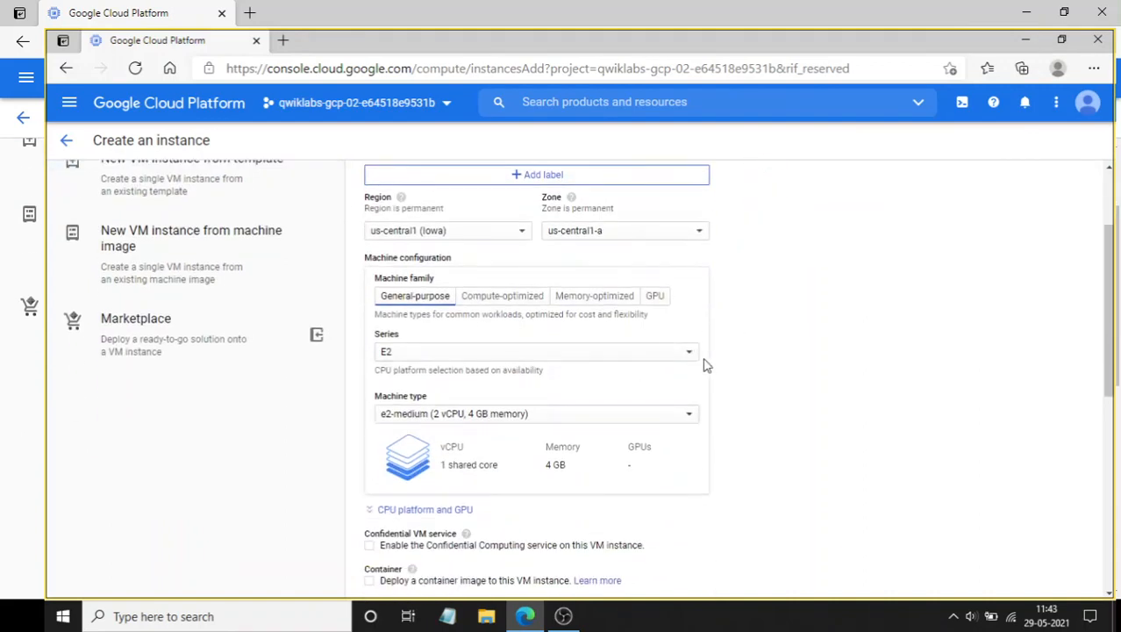
{"action": "scroll", "coordinate": [704, 365], "scroll_direction": "down", "scroll_amount": 1}
{"action": "scroll", "coordinate": [531, 418], "scroll_direction": "down", "scroll_amount": 3}
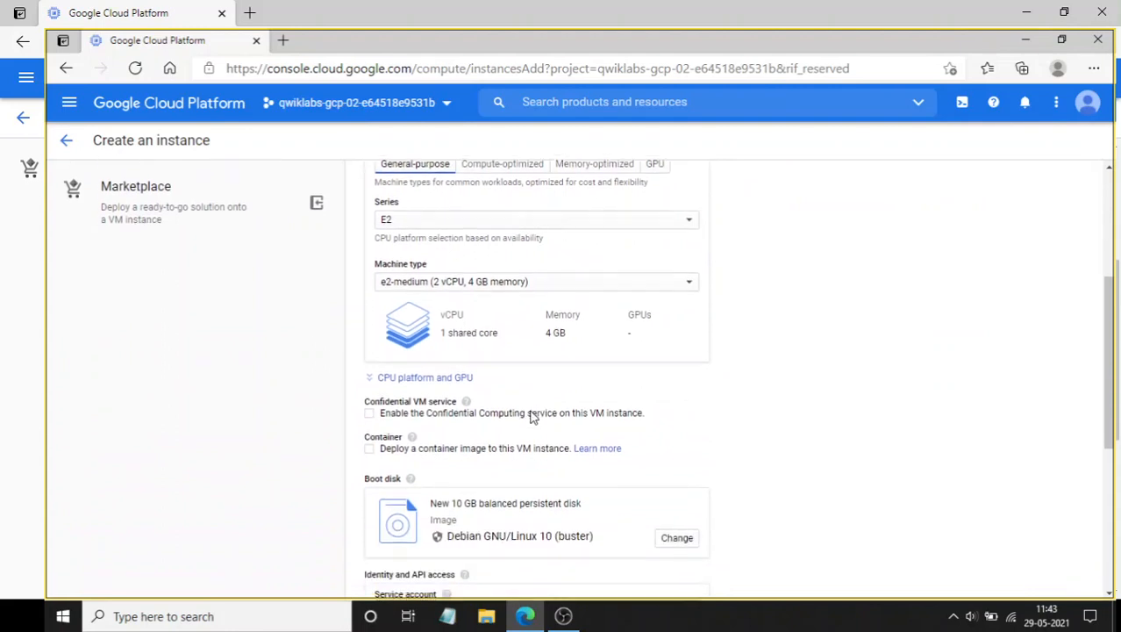
{"action": "scroll", "coordinate": [532, 418], "scroll_direction": "down", "scroll_amount": 2}
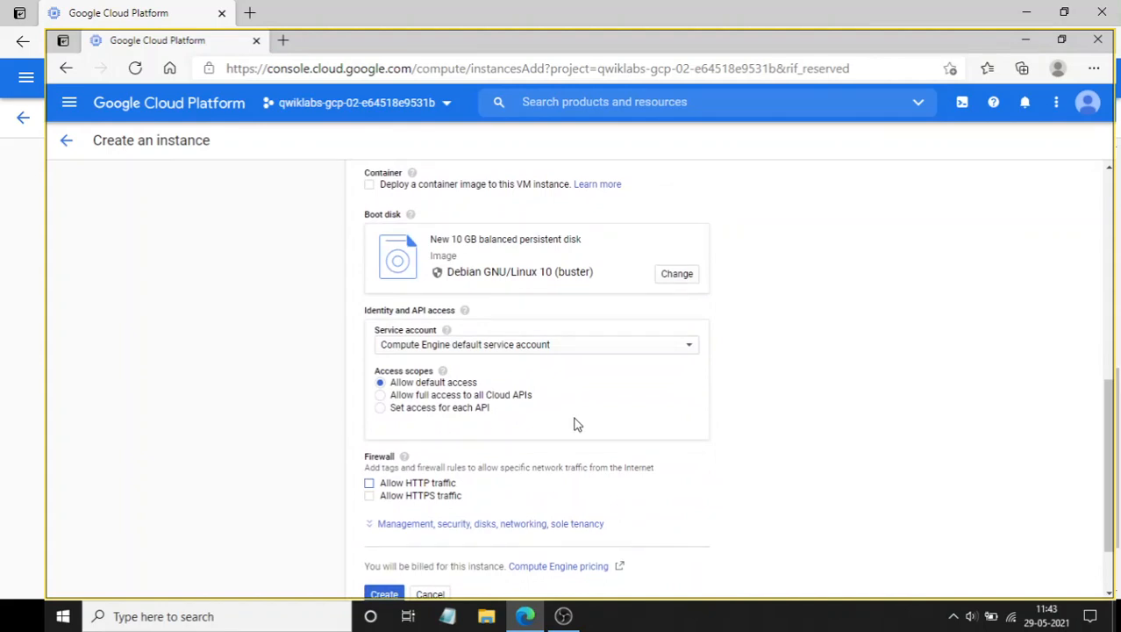
- Create the instance-109 VM with the configured settings and dismiss the tutorial shown beside the instance list
{"action": "scroll", "coordinate": [575, 424], "scroll_direction": "down", "scroll_amount": 1}
{"action": "left_click", "coordinate": [386, 506]}
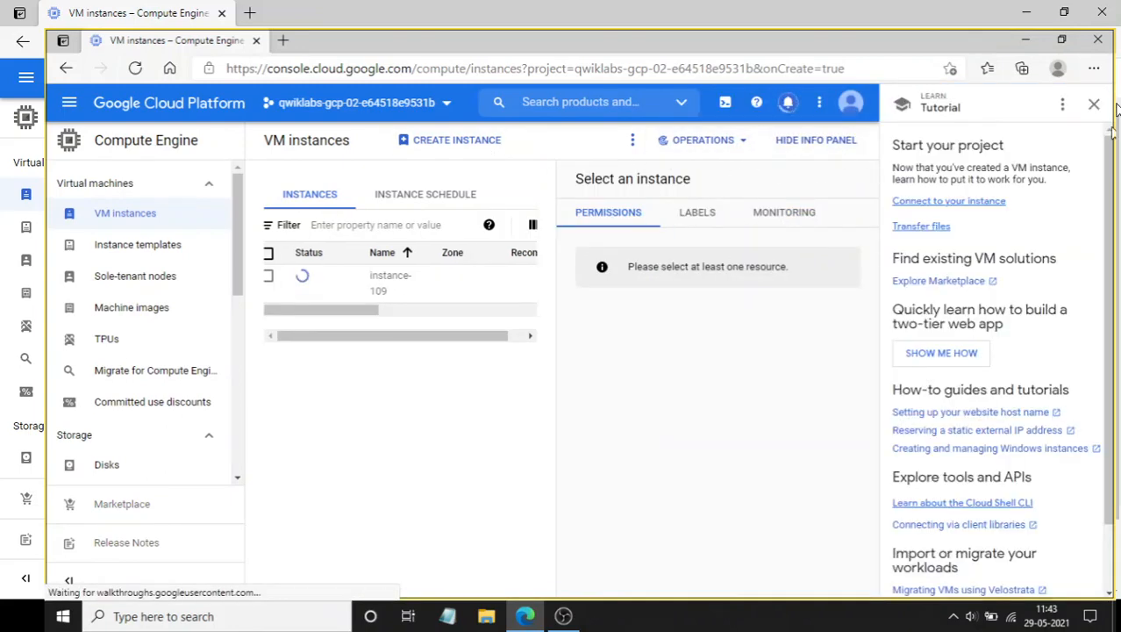
{"action": "left_click", "coordinate": [1095, 104]}
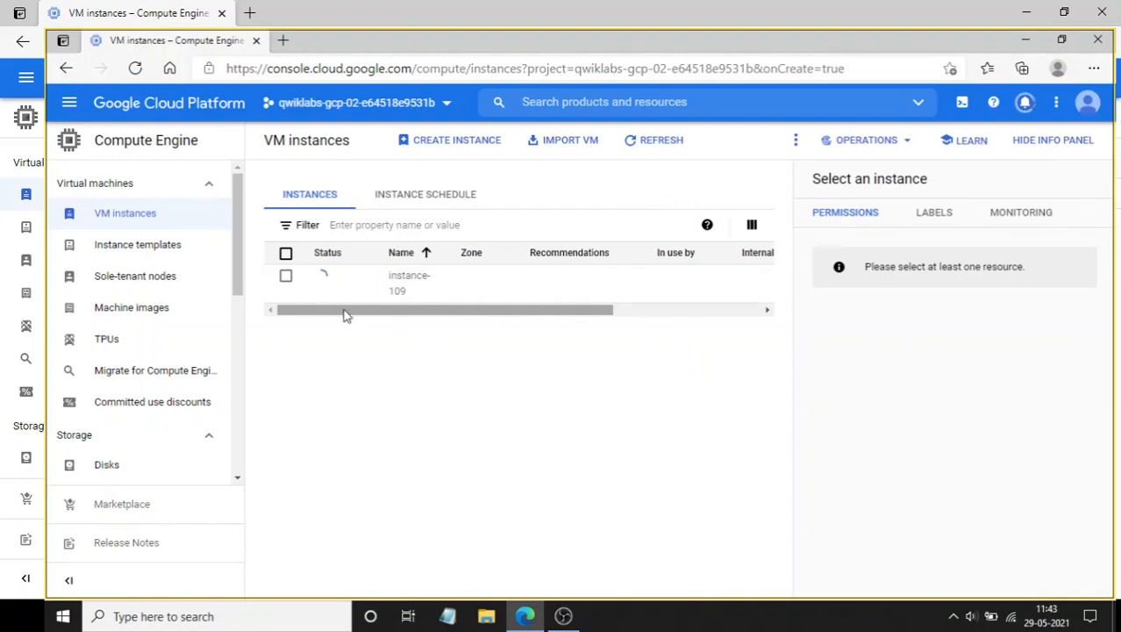
- Activate Cloud Shell for the current project and continue past its introduction to start a terminal session
{"action": "left_click_drag", "start_coordinate": [324, 314], "coordinate": [306, 331]}
{"action": "left_click", "coordinate": [963, 104]}
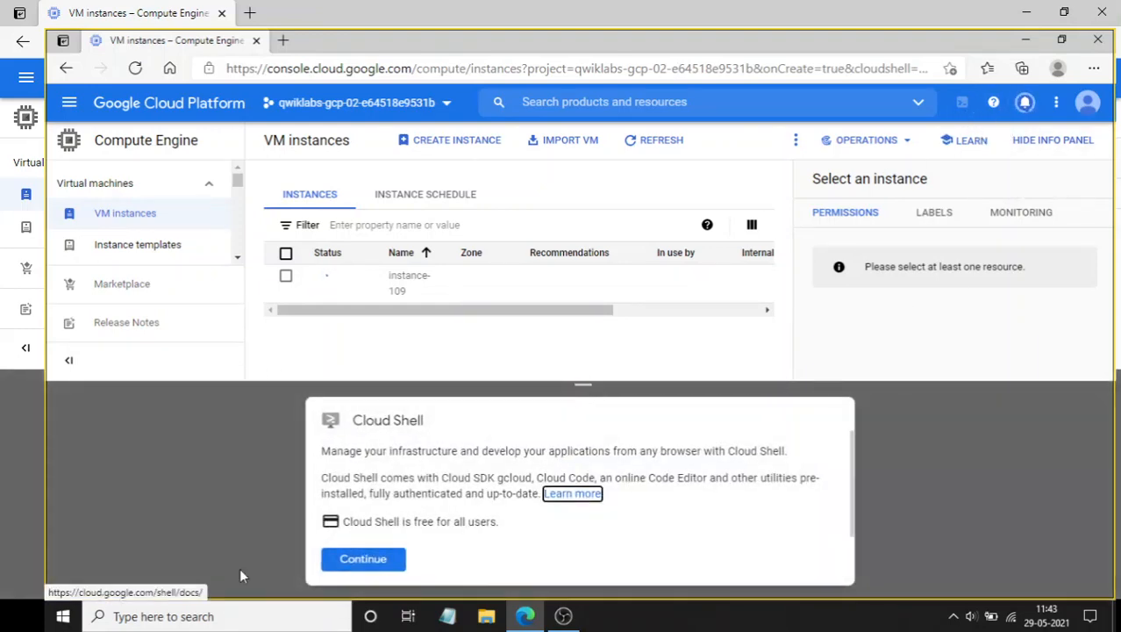
{"action": "left_click", "coordinate": [365, 559]}
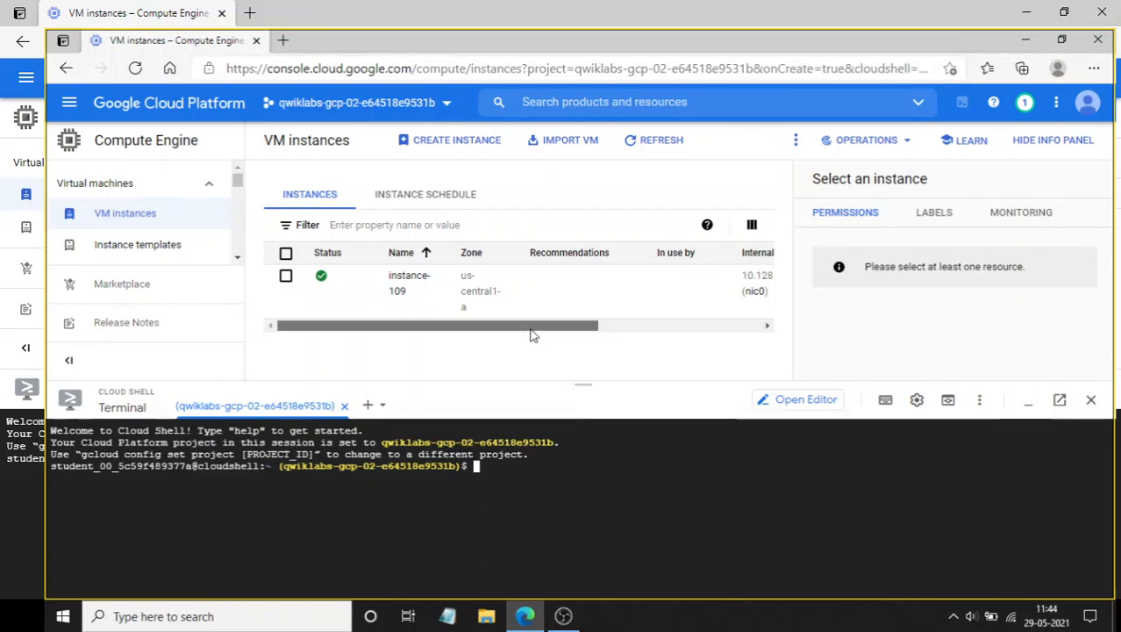
- Examine instance-109's details in the VM instances list, across to its internal IP, external IP and connection options
{"action": "left_click_drag", "start_coordinate": [532, 335], "coordinate": [496, 339]}
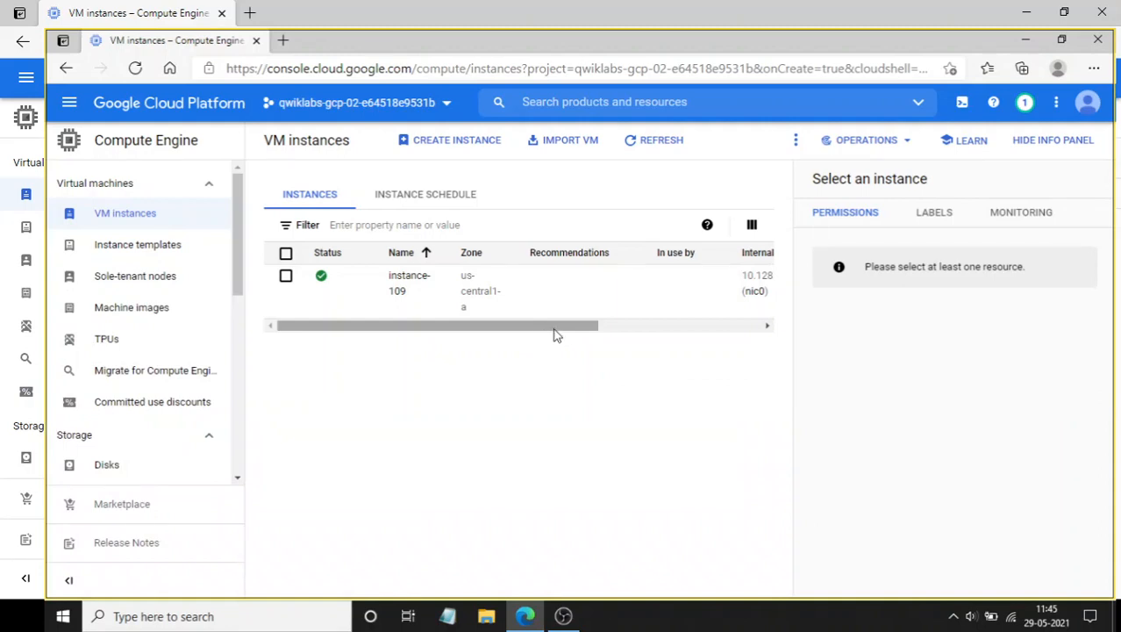
{"action": "left_click_drag", "start_coordinate": [554, 334], "coordinate": [398, 341]}
{"action": "left_click_drag", "start_coordinate": [496, 327], "coordinate": [769, 327]}
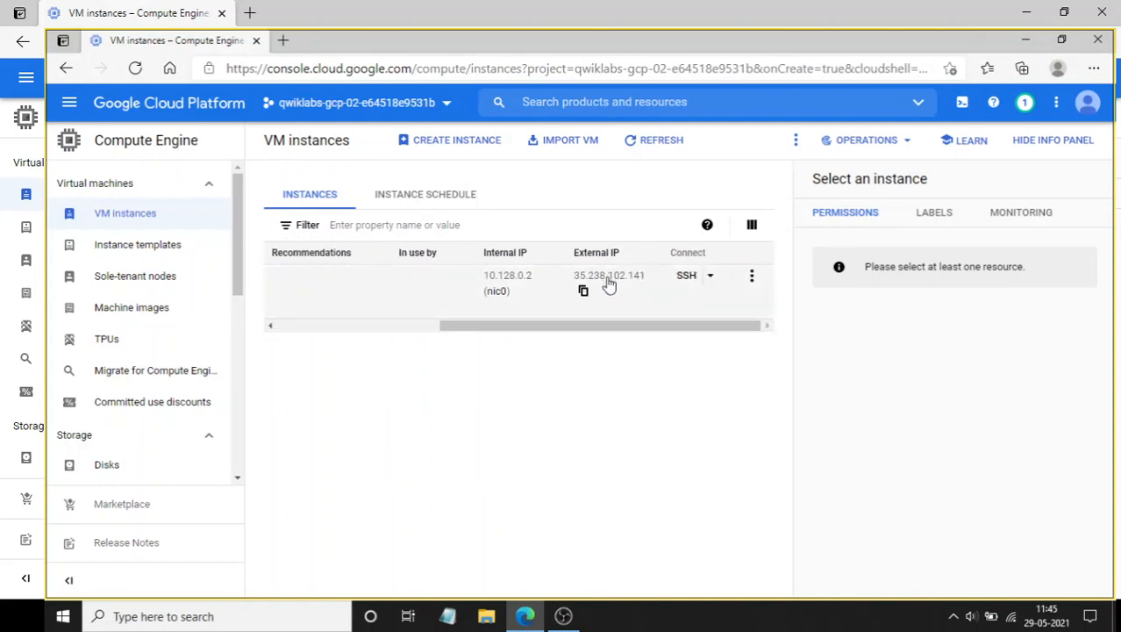